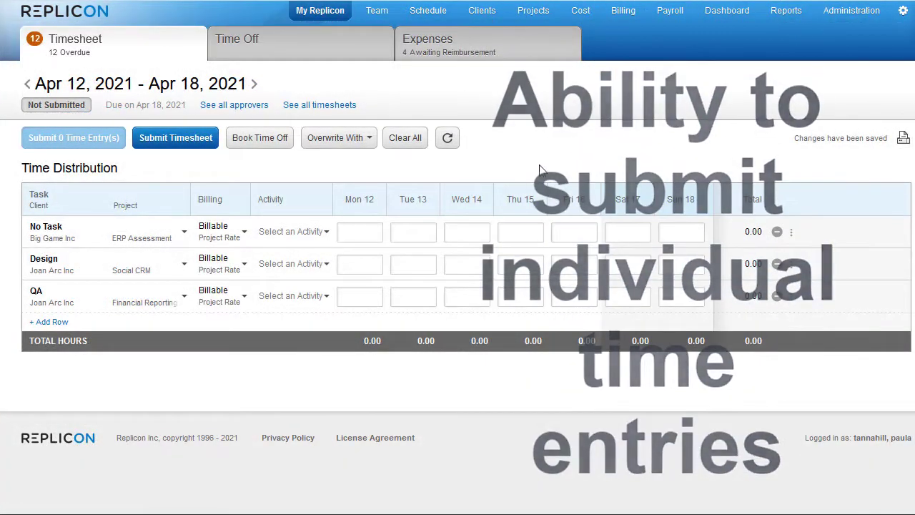
Step: Enter 3 hours for ERP Assessment and 5 for Financial Reporting on Mon 12, and 6 for ERP Assessment and 2 for Social CRM on Tue 13
click(368, 229)
text(3)
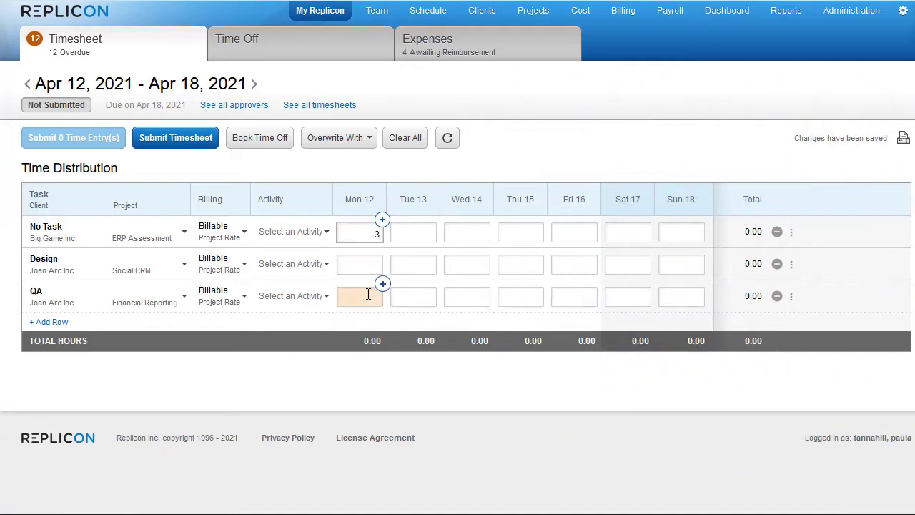
click(368, 295)
text(5)
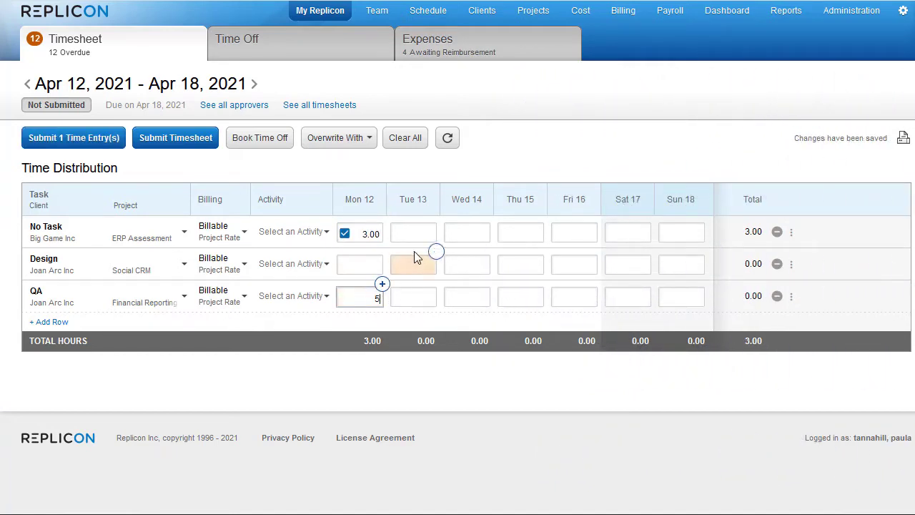
click(419, 233)
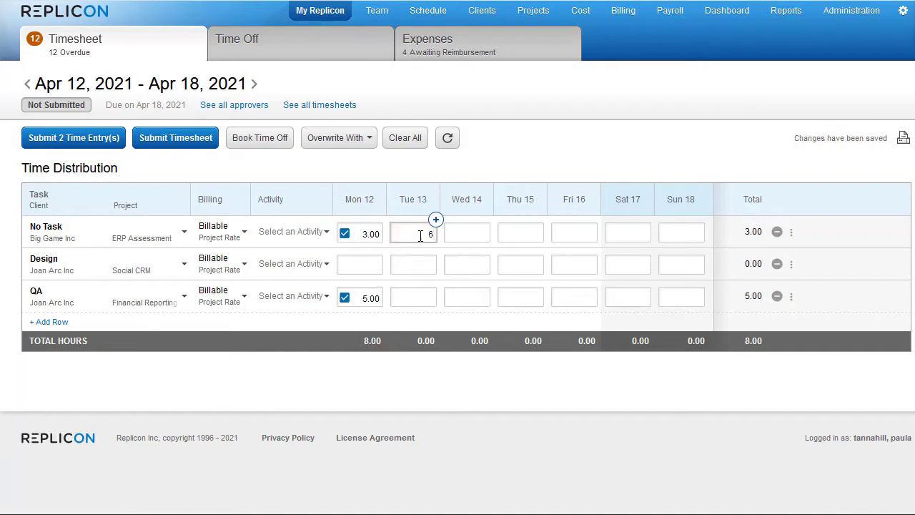
click(413, 263)
click(389, 258)
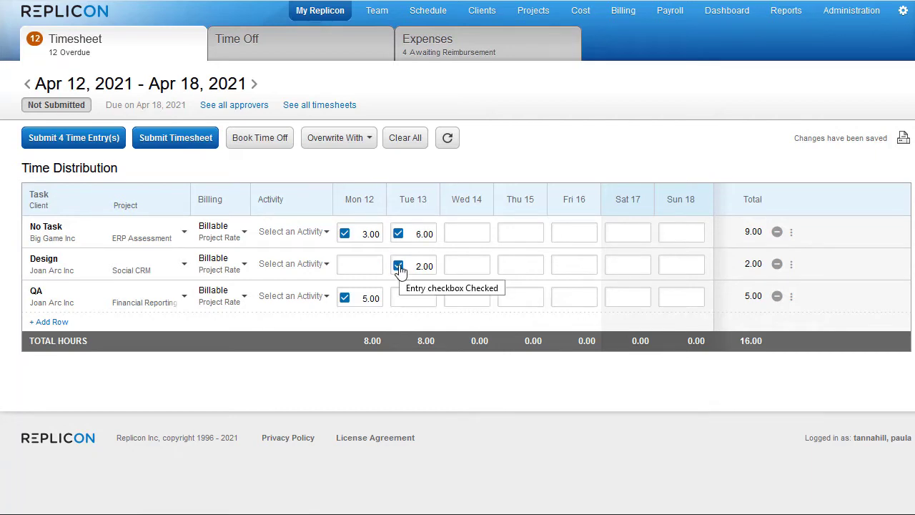
Step: Exclude the Tue 13 Design entry from the selection and submit the remaining selected time entries
click(399, 267)
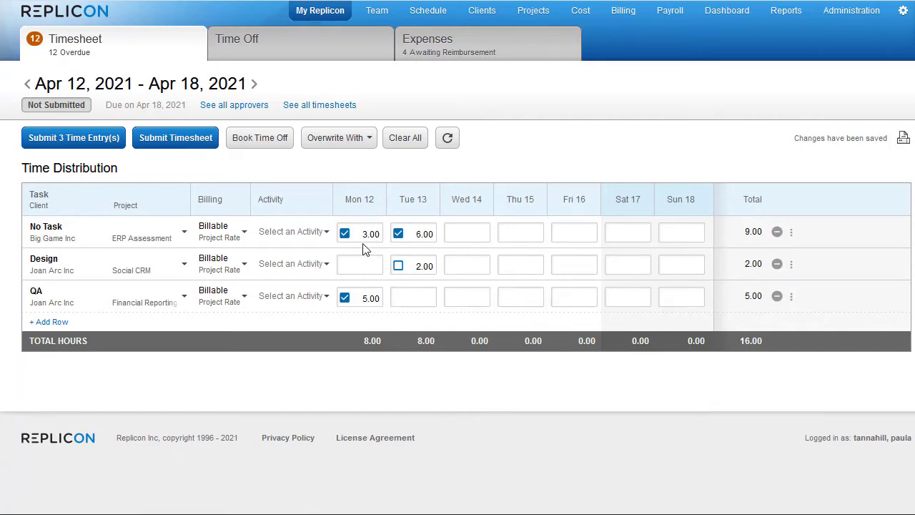
click(99, 147)
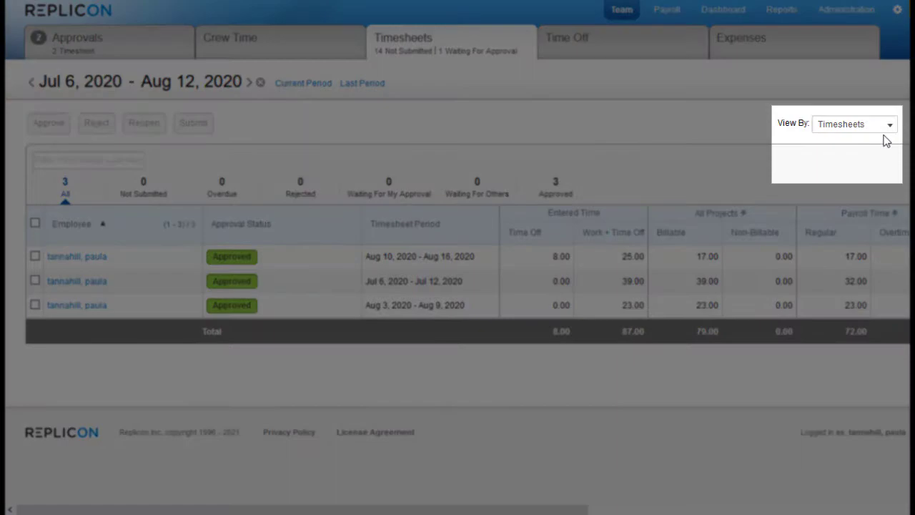
Step: View the team's timesheets by Time Entries and select all entries waiting for my approval
click(888, 126)
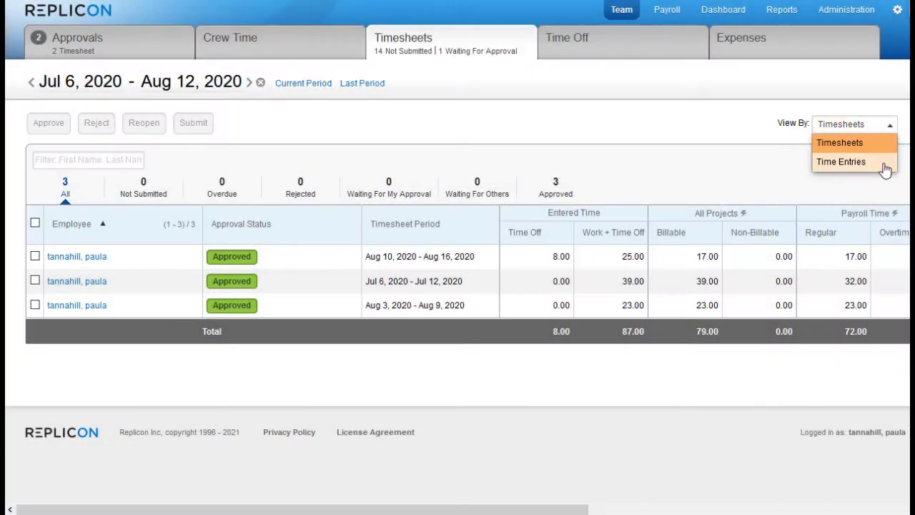
click(842, 162)
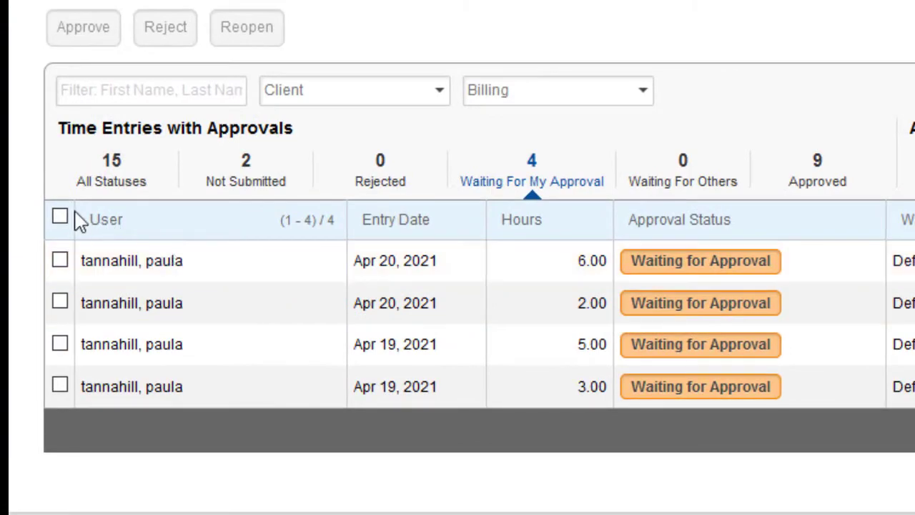
click(61, 217)
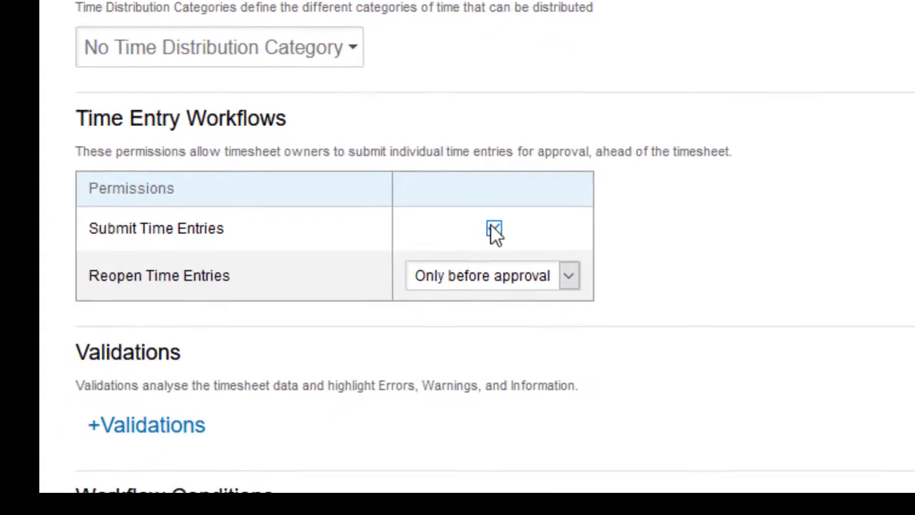
Step: Enable the Submit Time Entries permission under Time Entry Workflows
click(367, 303)
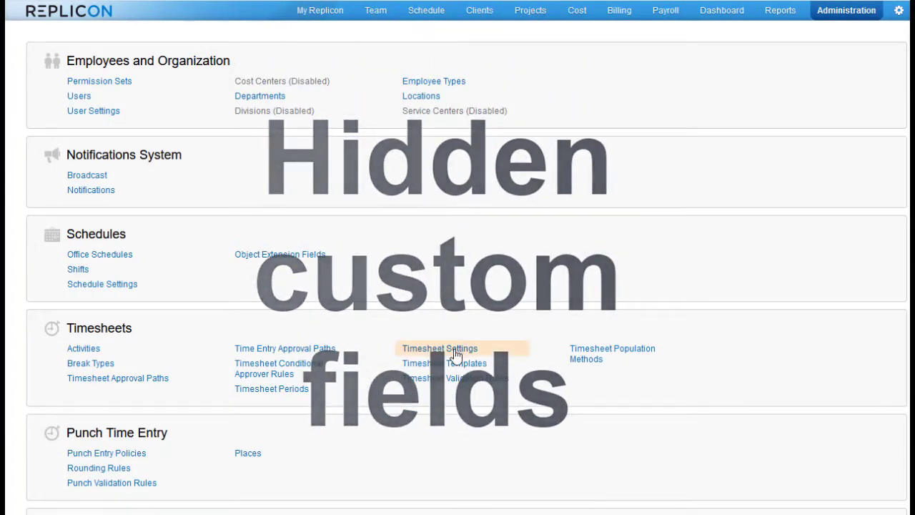
Step: In Timesheet Settings, start an entry-level custom field definition named NewHiddenField and show its available field types
click(454, 349)
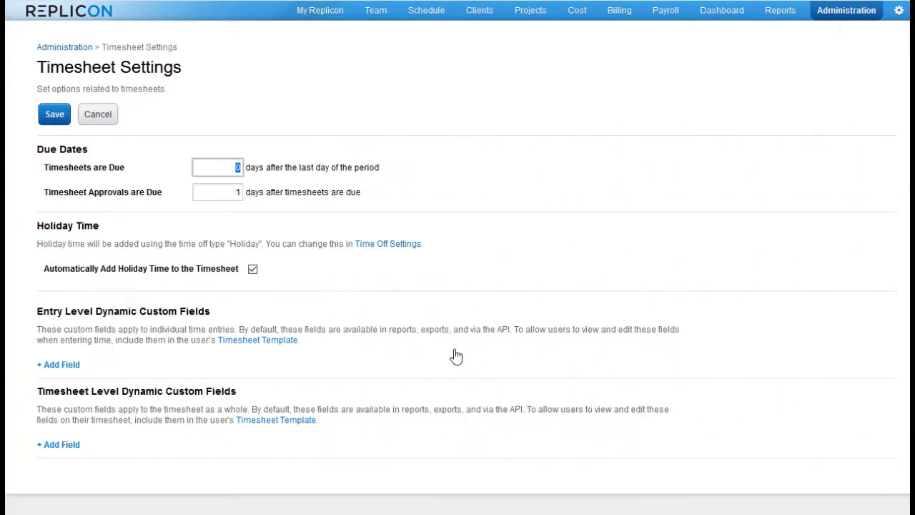
click(75, 368)
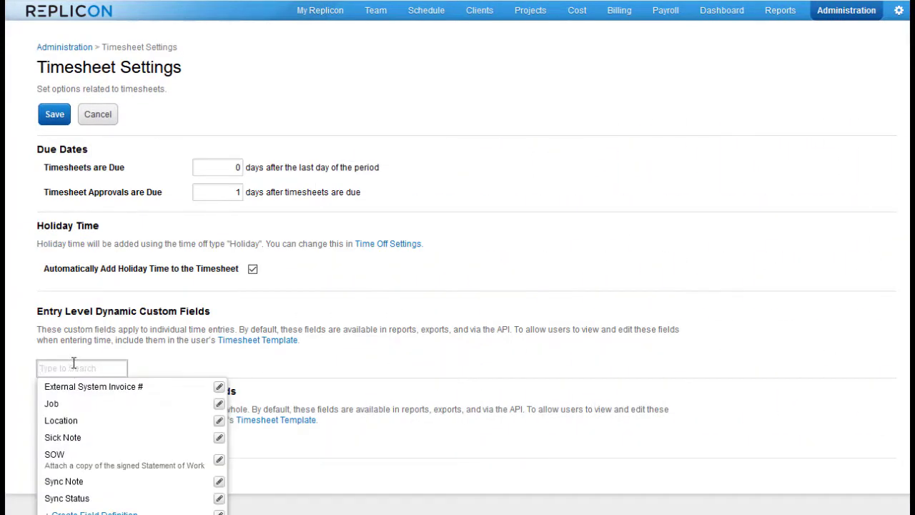
click(93, 512)
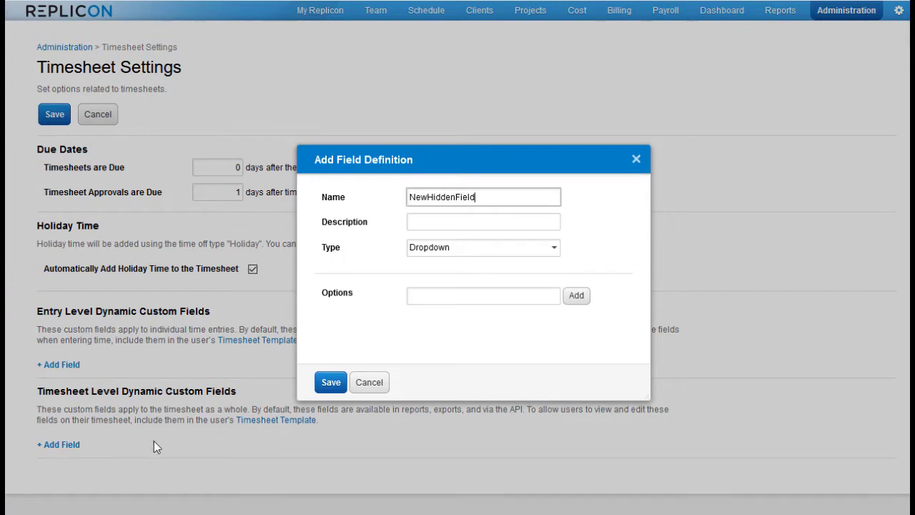
click(551, 248)
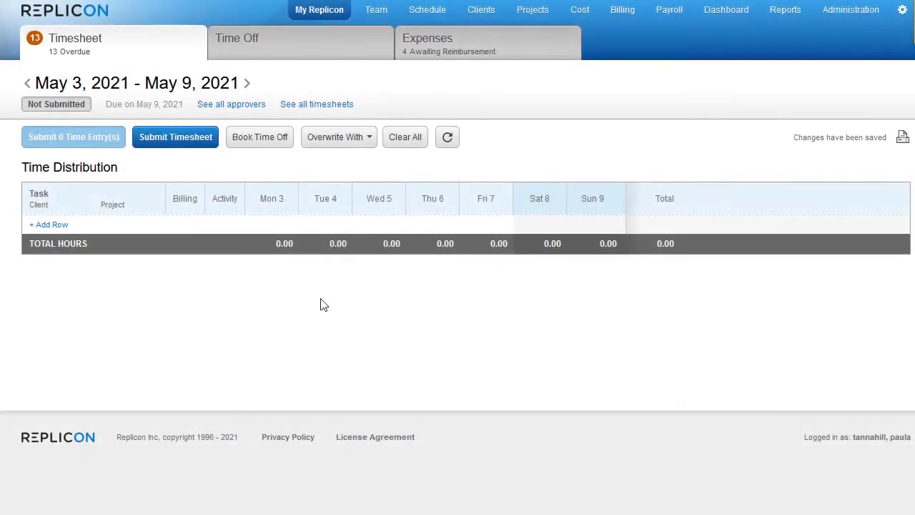
Step: Add a row to the May 3 - May 9, 2021 timesheet and enter 6 hours on Tue 4
click(50, 225)
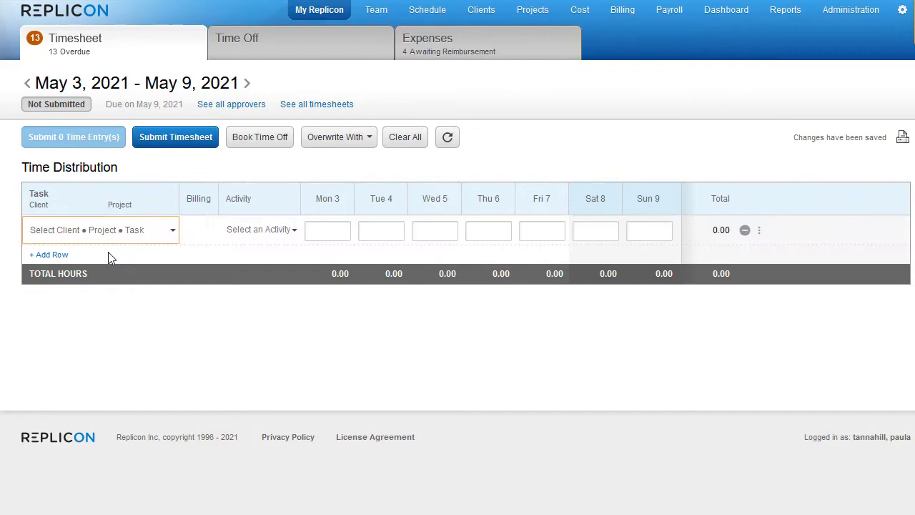
click(379, 229)
text(6)
click(388, 318)
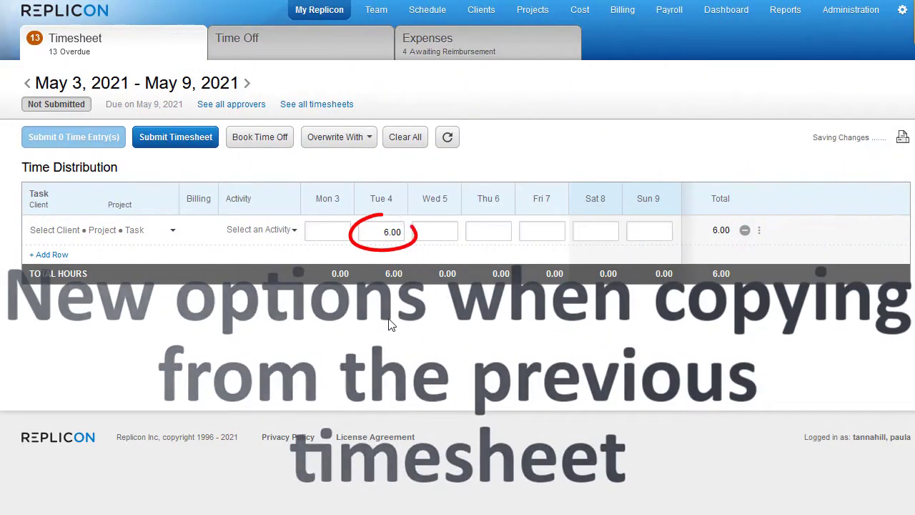
Step: Overwrite the May 3 - May 9, 2021 timesheet with Previous Timesheet Including Time Data
click(339, 139)
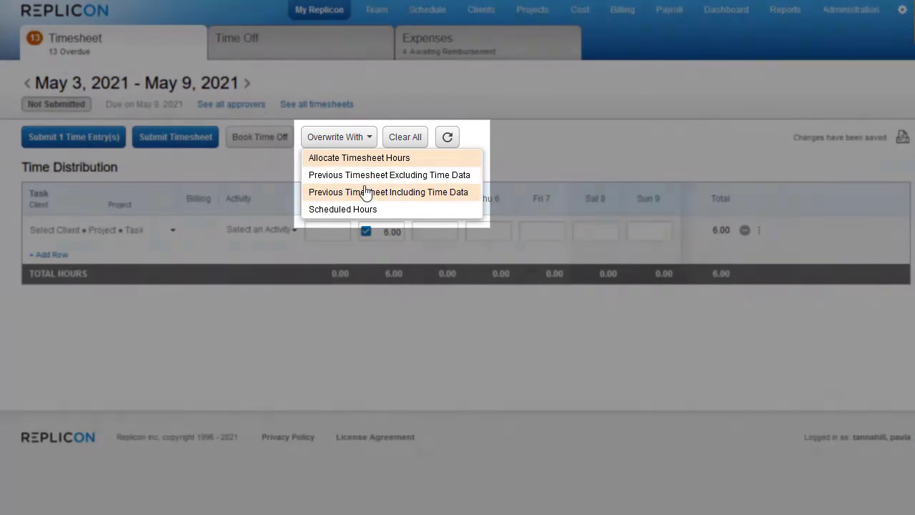
click(366, 192)
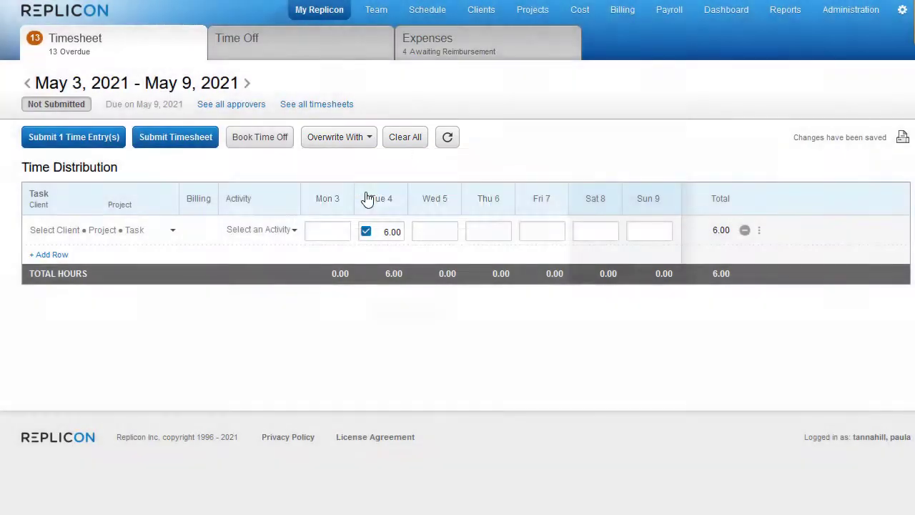
click(407, 327)
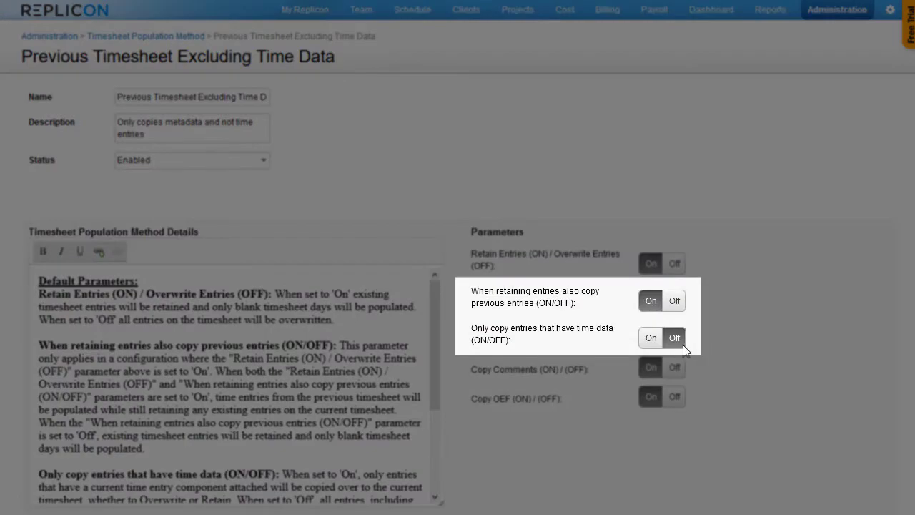
Step: Turn on "Only copy entries that have time data" for the Previous Timesheet Excluding Time Data population method
click(652, 339)
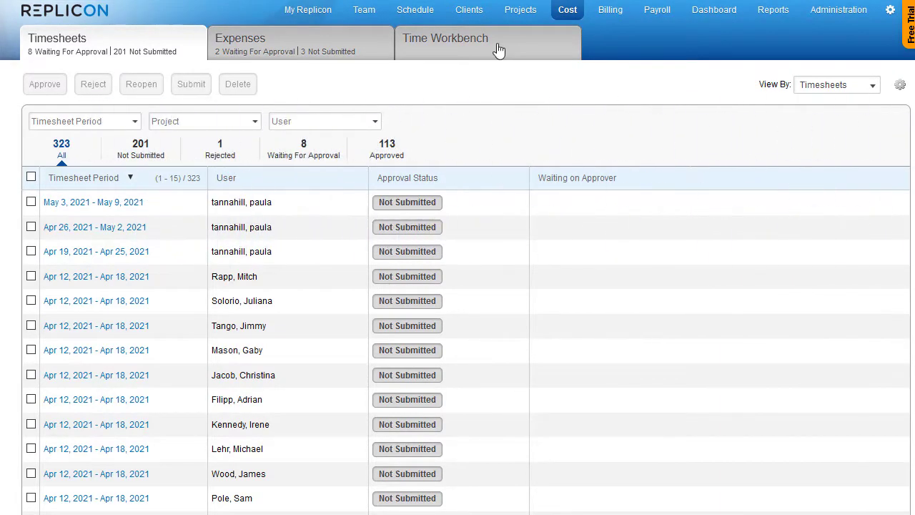
Step: Filter the Time Workbench's time data by the Dashboarding project and refresh the data
click(499, 49)
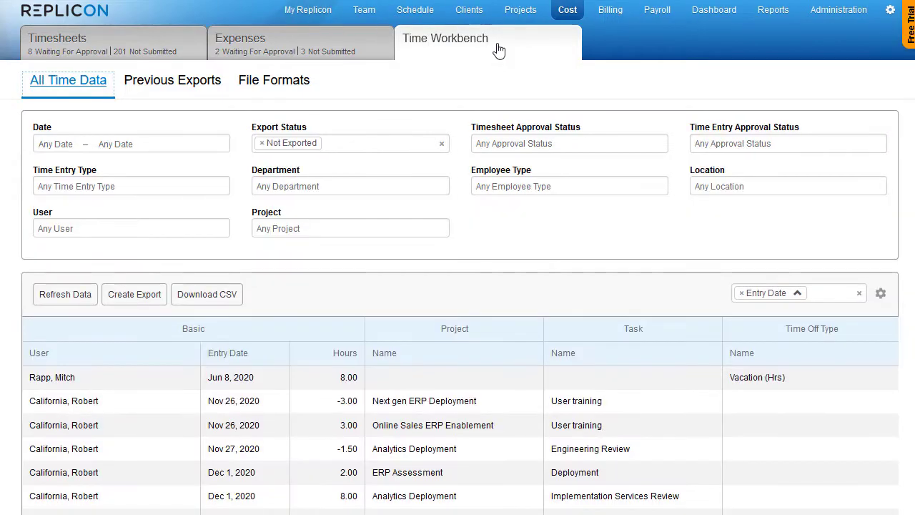
click(389, 194)
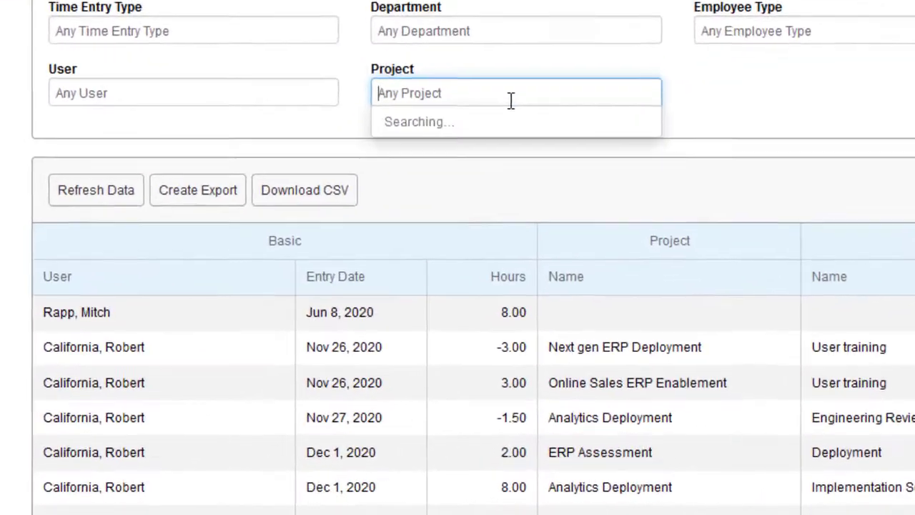
click(426, 223)
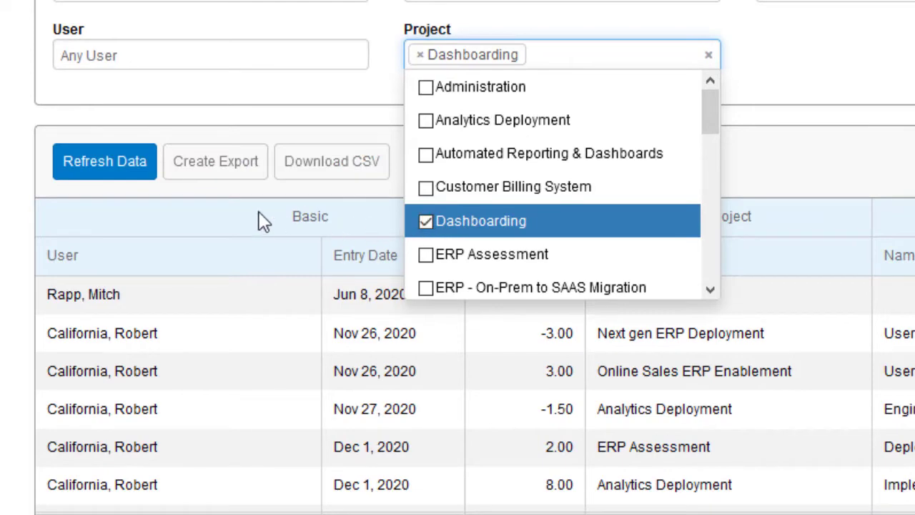
click(127, 179)
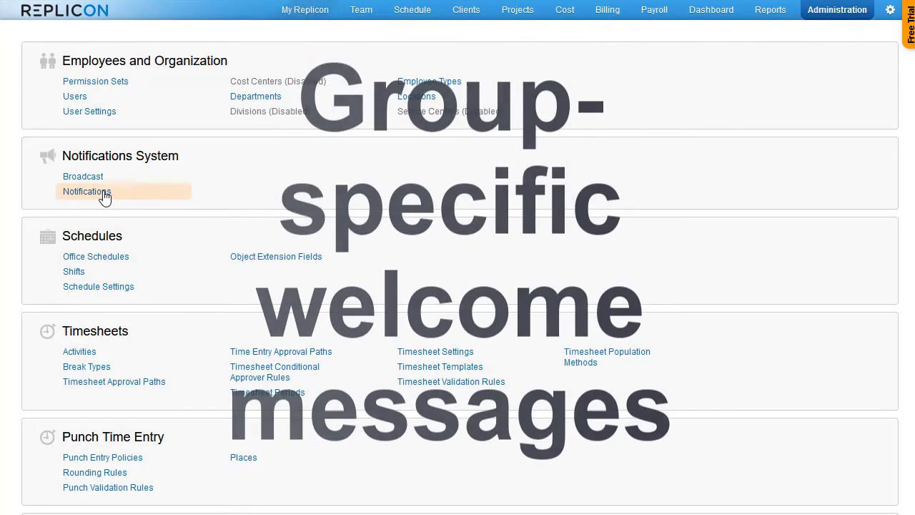
Step: Open the "New user welcome message" notification from the Notifications System administration area
click(118, 220)
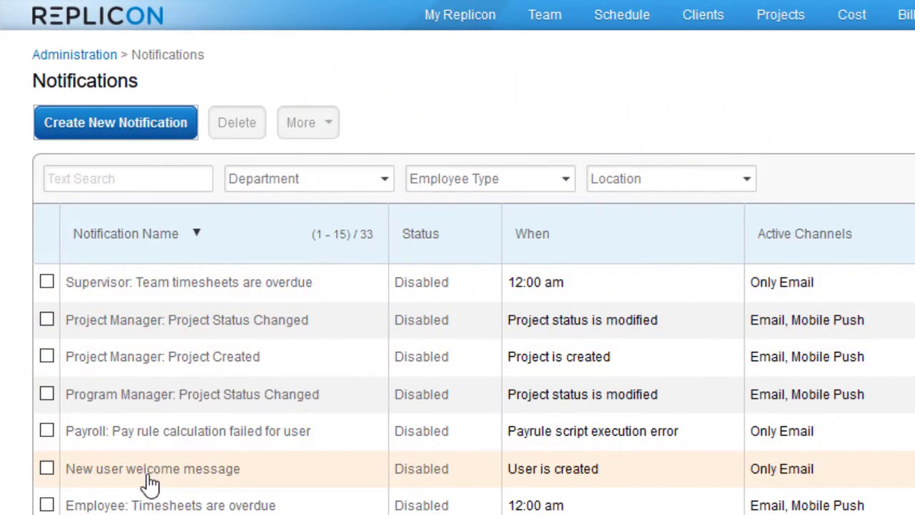
click(149, 478)
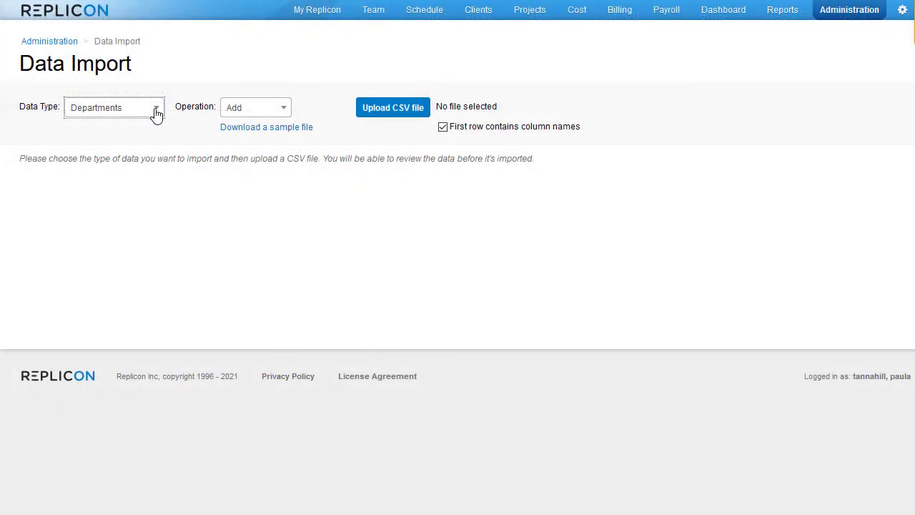
Step: Set the Data Import data type to Users
click(157, 111)
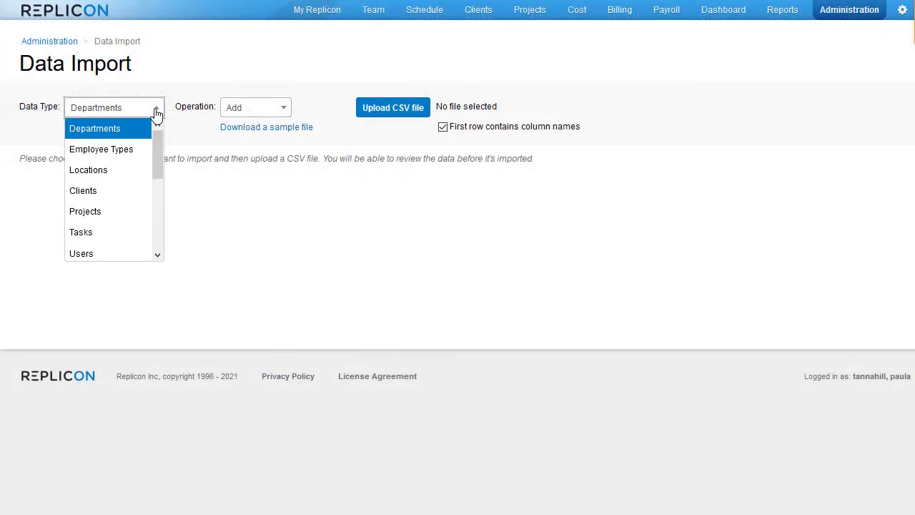
click(89, 254)
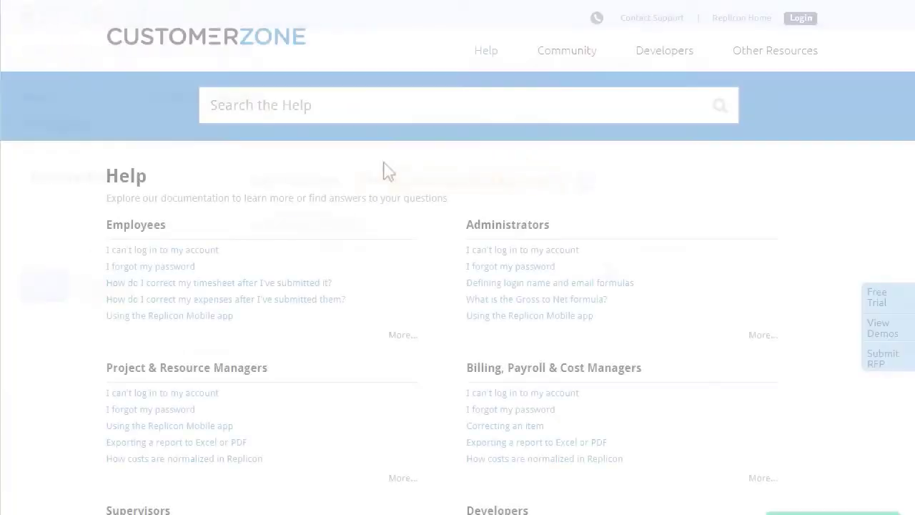
Step: Search the Customer Zone Help for "new features"
text(new features)
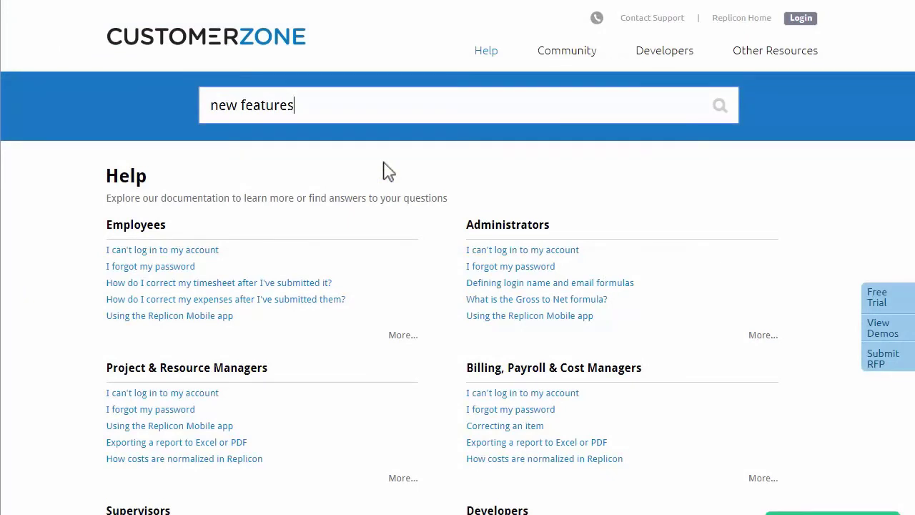
key(Return)
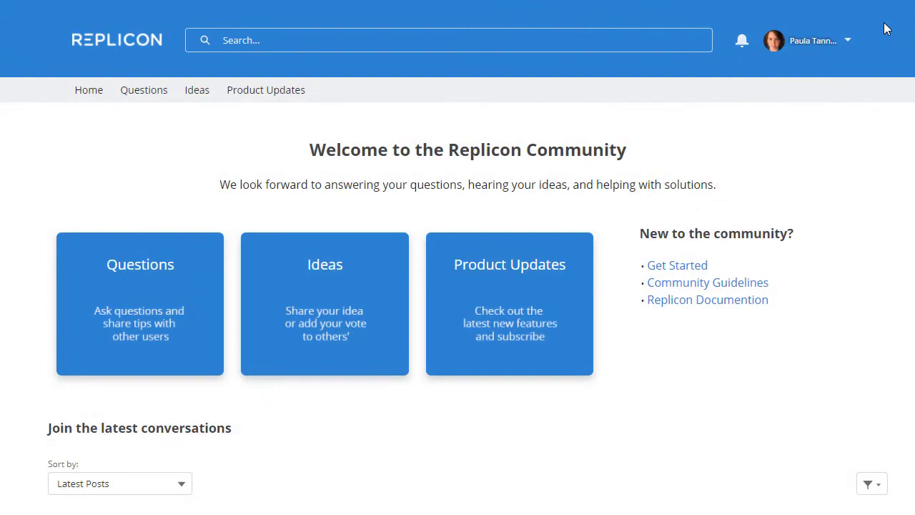
Step: Follow the Product Updates topic in the Replicon Community and show its email notification choices
click(496, 313)
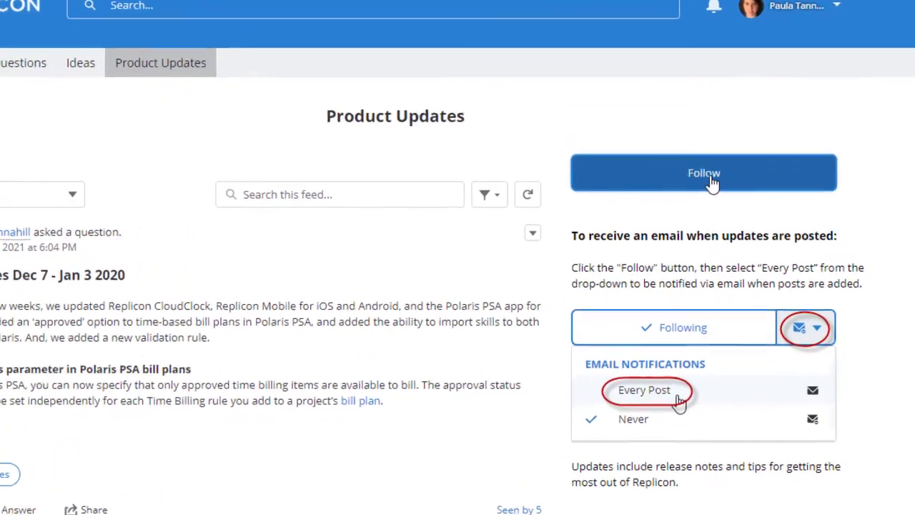
click(709, 179)
click(790, 180)
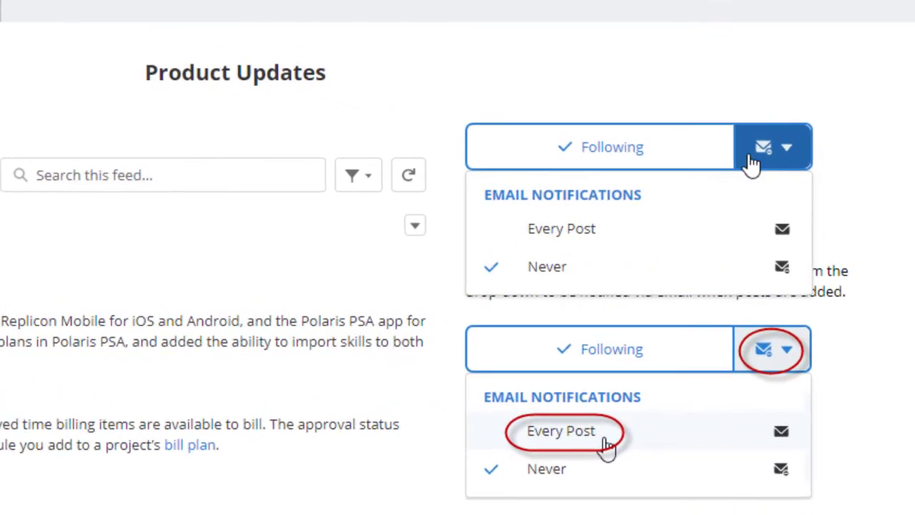